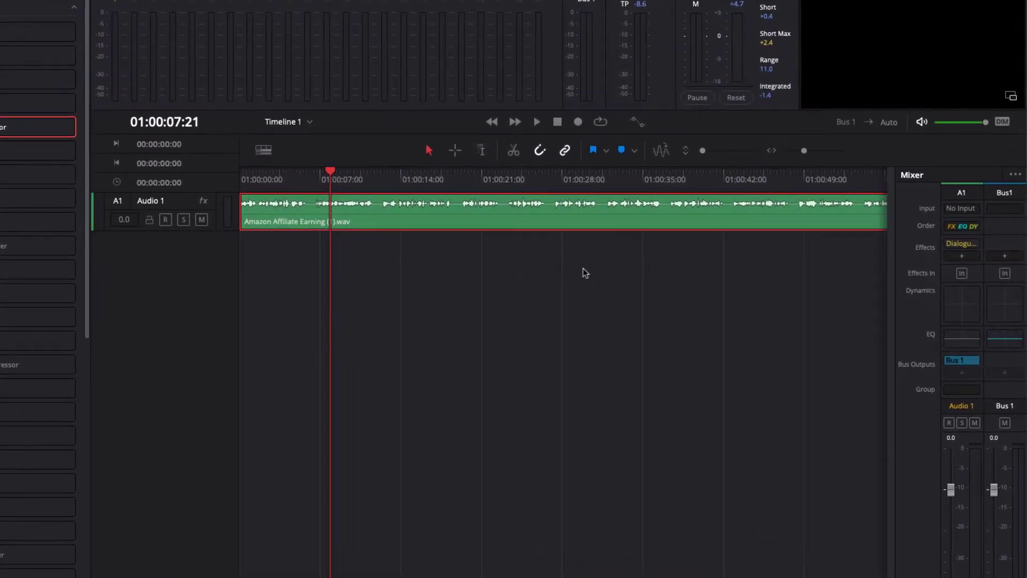
# Step: Open the Audio 1 track's equalizer and switch it on
pyautogui.doubleClick(960, 343)
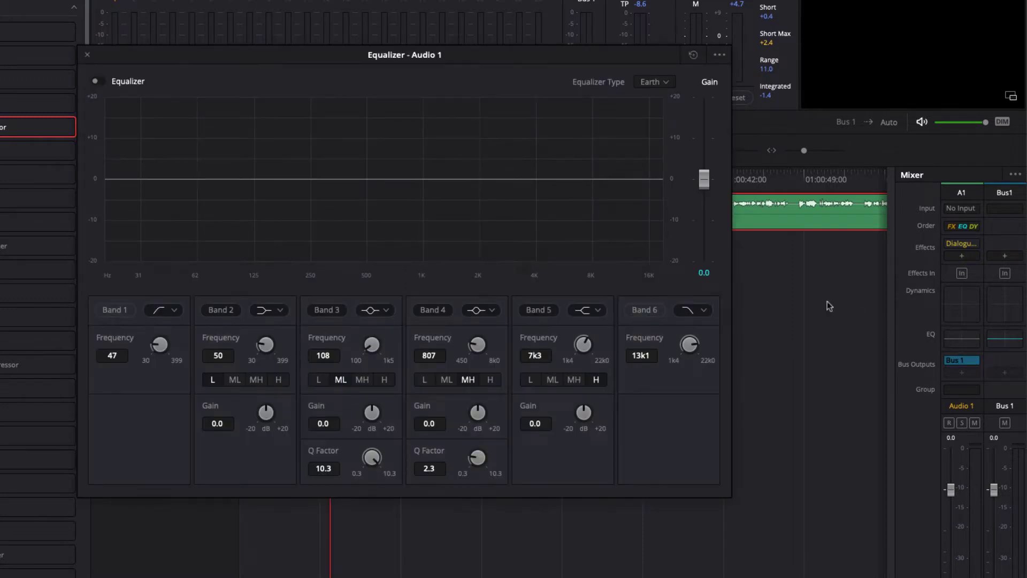
pyautogui.click(95, 81)
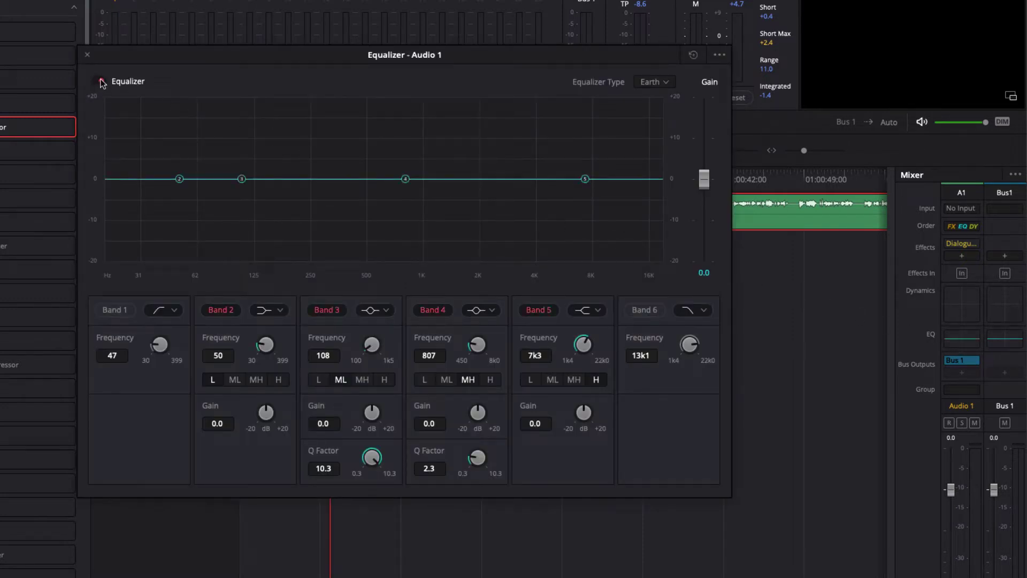
pyautogui.moveTo(225, 60); pyautogui.dragTo(229, 173)
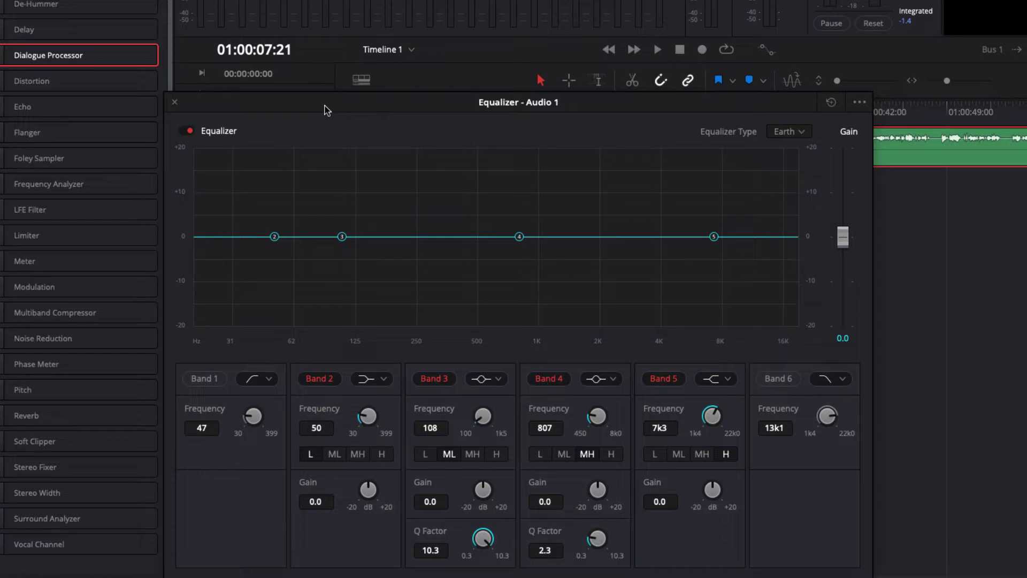
# Step: Enable the Band 1 low cut at 47 Hz, leaving Band 2 on
pyautogui.click(202, 381)
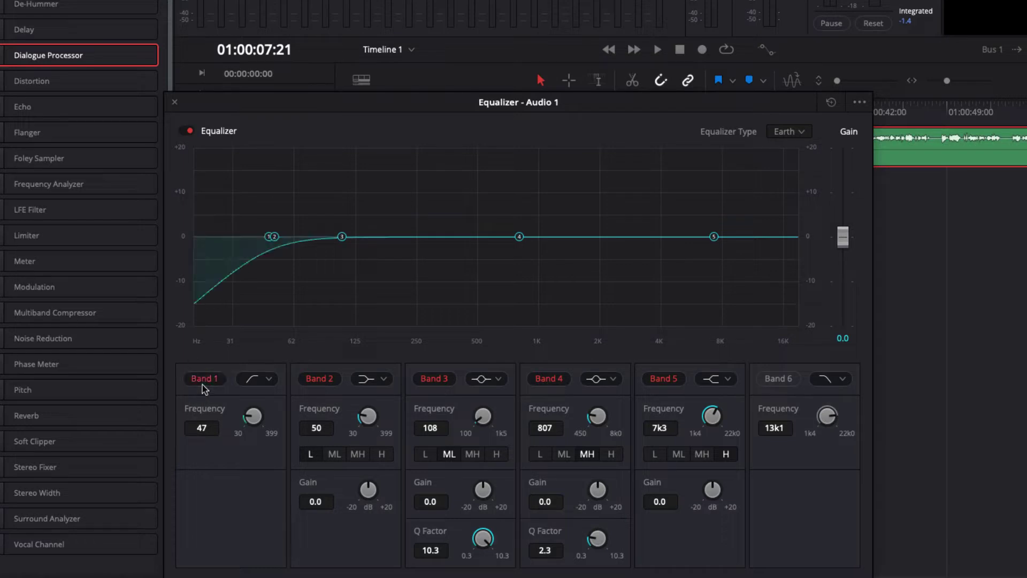
pyautogui.click(202, 381)
pyautogui.click(202, 381)
pyautogui.click(204, 381)
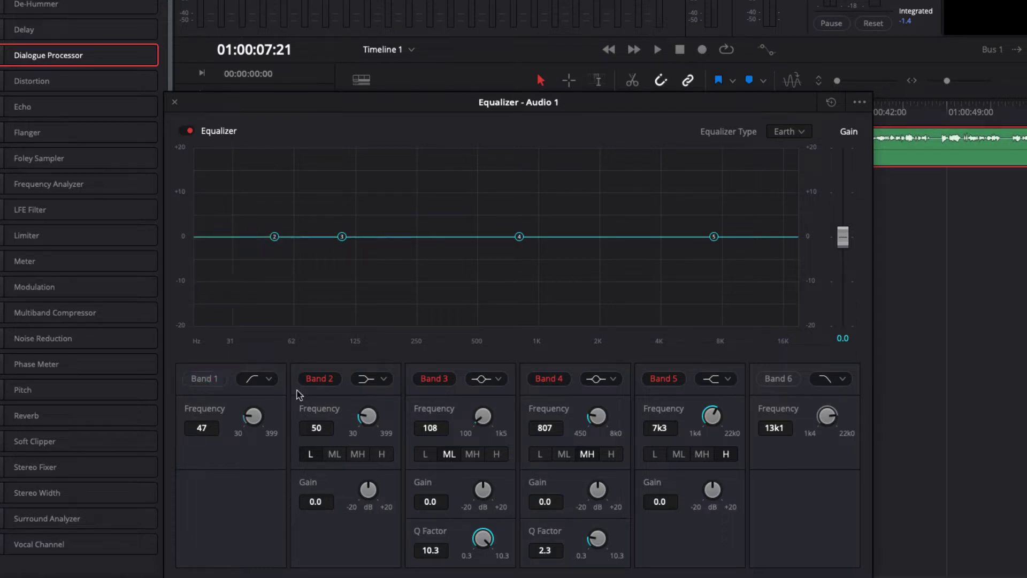
pyautogui.click(321, 381)
pyautogui.click(321, 381)
pyautogui.click(197, 380)
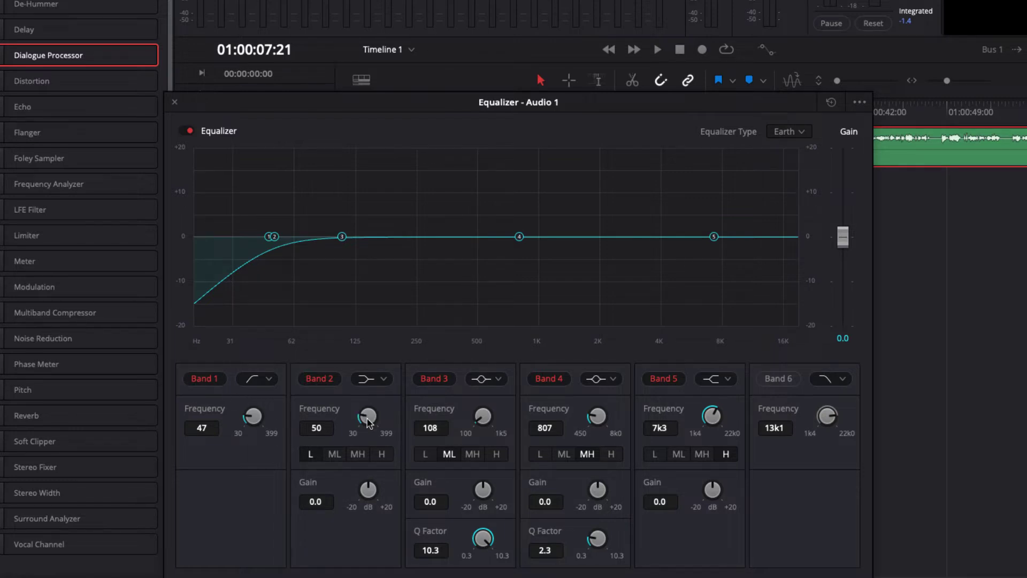
# Step: Raise Band 2 to 59 Hz and boost Band 3 by +6.5 dB near 108 Hz
pyautogui.moveTo(363, 417)
pyautogui.mouseDown()
pyautogui.moveTo(389, 411)
pyautogui.moveTo(367, 411)
pyautogui.moveTo(378, 410)
pyautogui.mouseUp()
pyautogui.moveTo(368, 489)
pyautogui.mouseDown()
pyautogui.moveTo(354, 486)
pyautogui.moveTo(370, 488)
pyautogui.mouseUp()
pyautogui.moveTo(483, 487); pyautogui.dragTo(529, 536)
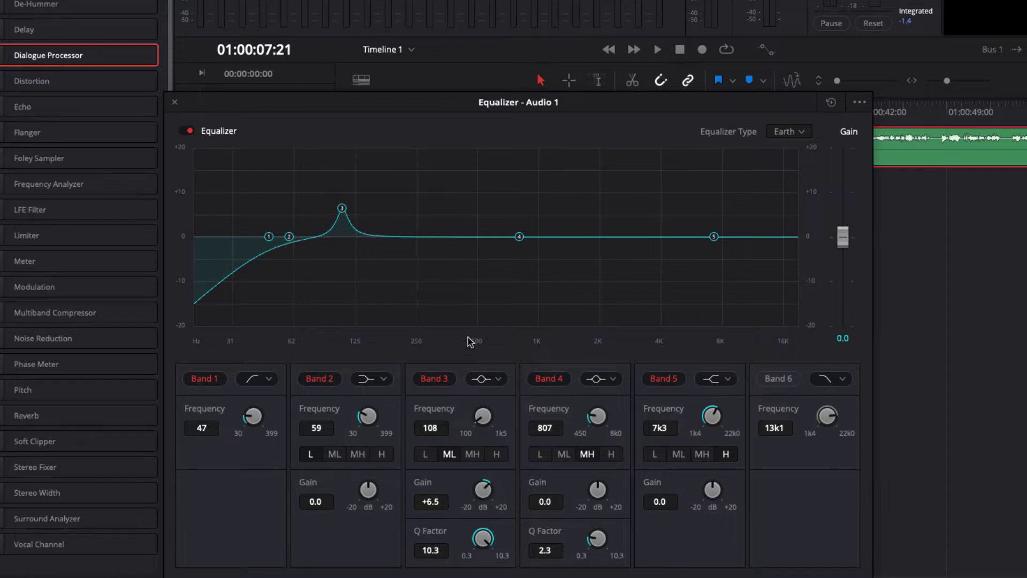
# Step: Play the voice track from near the start of the clip
pyautogui.moveTo(463, 109); pyautogui.dragTo(511, 239)
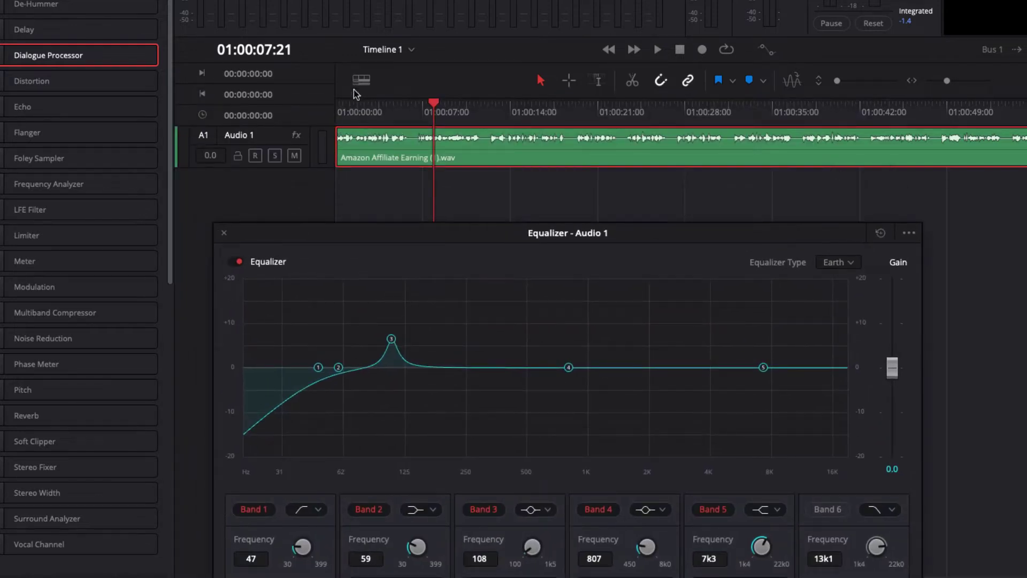
pyautogui.click(351, 102)
pyautogui.press('space')
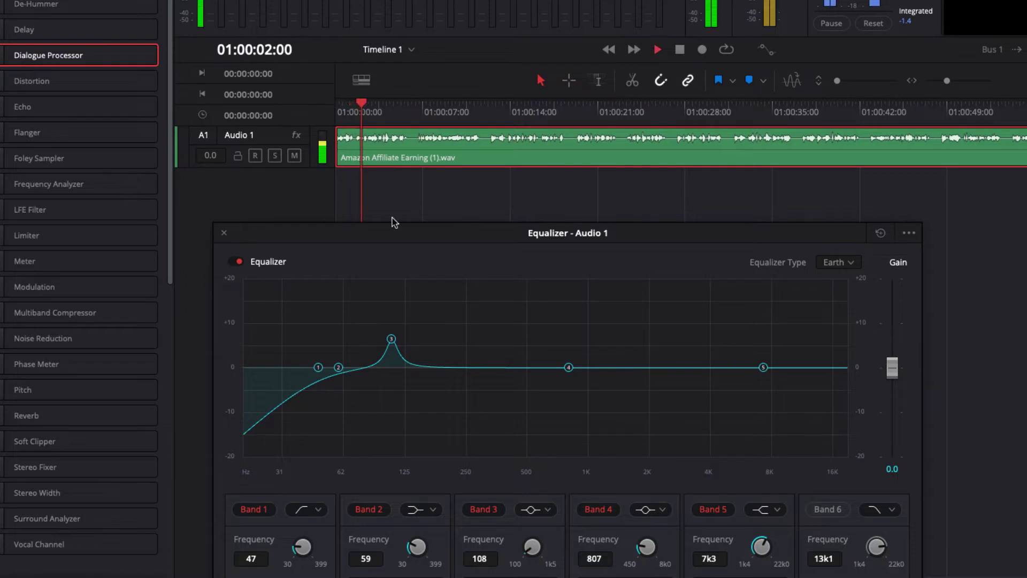
# Step: Sweep Band 3 from a boost into a -20 dB notch around 127 Hz, Q 10.3
pyautogui.moveTo(391, 343); pyautogui.dragTo(391, 291)
pyautogui.moveTo(396, 236); pyautogui.dragTo(386, 146)
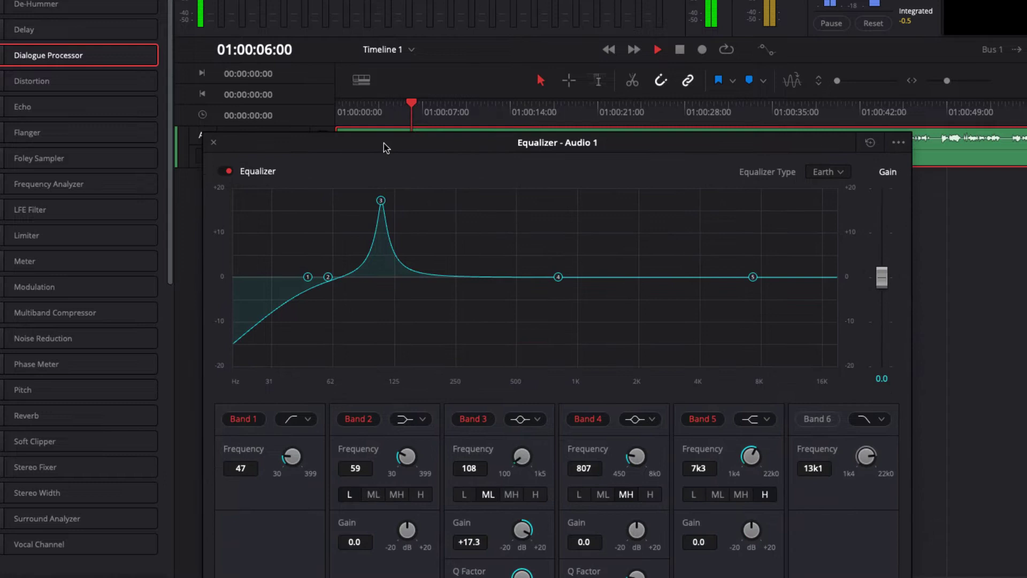
pyautogui.moveTo(373, 204)
pyautogui.mouseDown()
pyautogui.moveTo(342, 204)
pyautogui.moveTo(336, 193)
pyautogui.moveTo(392, 197)
pyautogui.mouseUp()
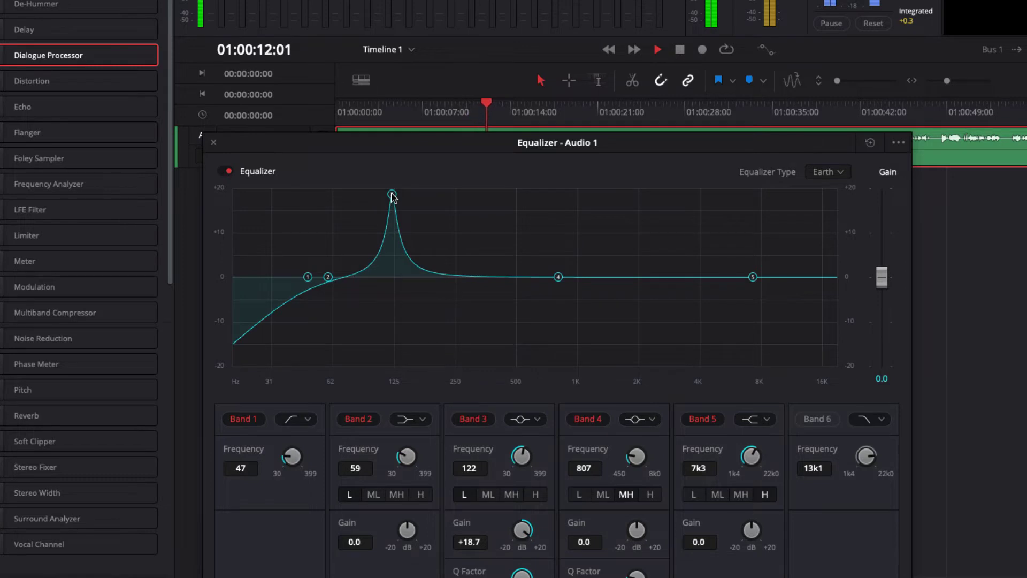
pyautogui.moveTo(392, 197); pyautogui.dragTo(395, 338)
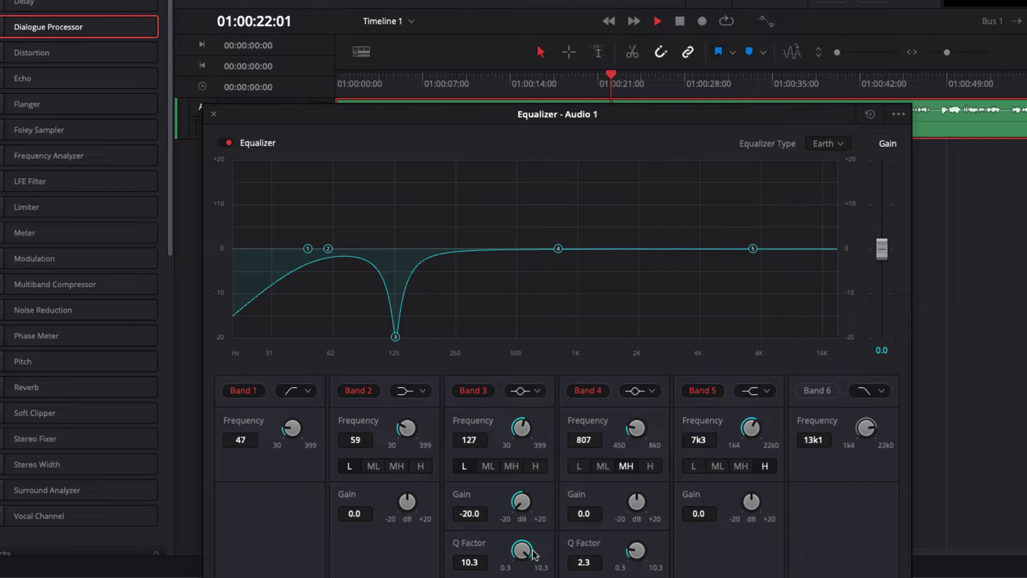
# Step: Ease the Band 3 cut to -15.7 dB at Q 8.0, then compare the equalizer bypassed and active
pyautogui.moveTo(521, 495); pyautogui.dragTo(548, 510)
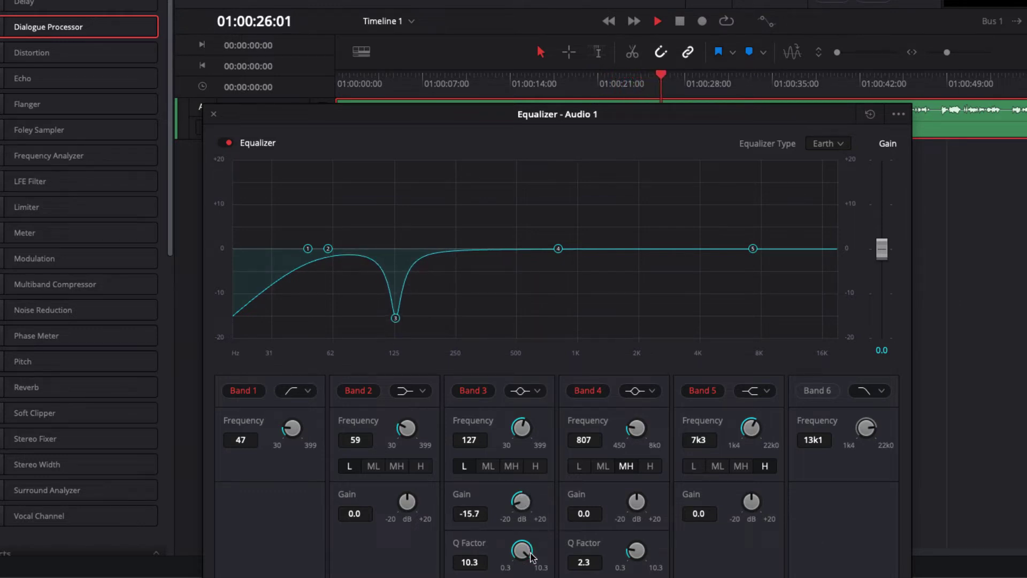
pyautogui.moveTo(524, 551); pyautogui.dragTo(463, 524)
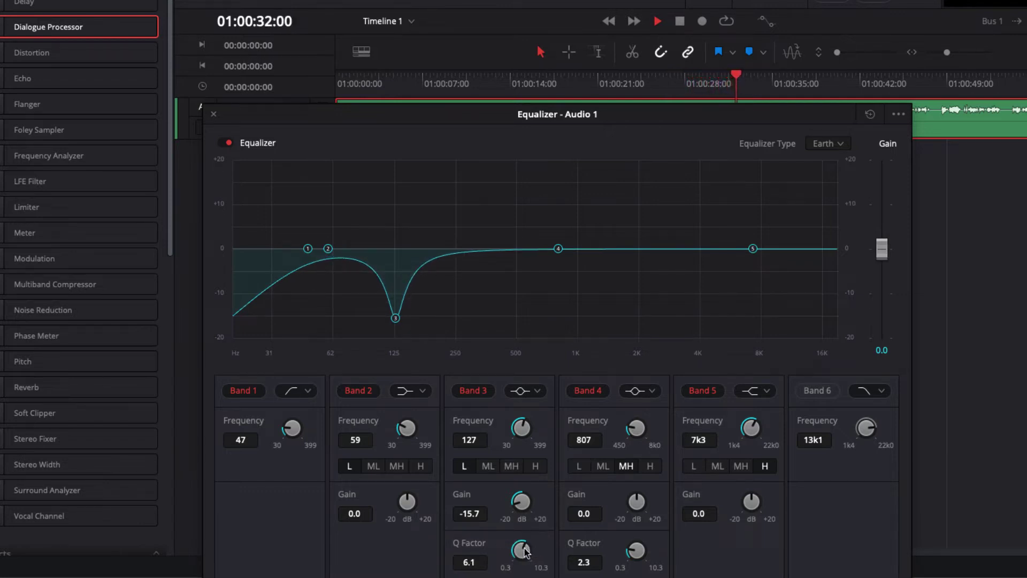
pyautogui.moveTo(529, 553); pyautogui.dragTo(560, 576)
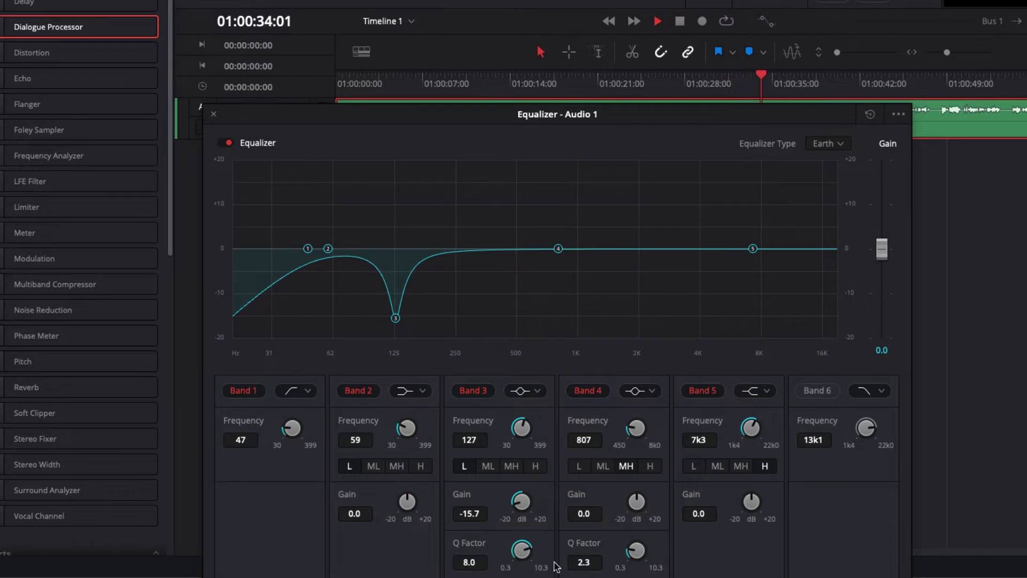
pyautogui.click(224, 144)
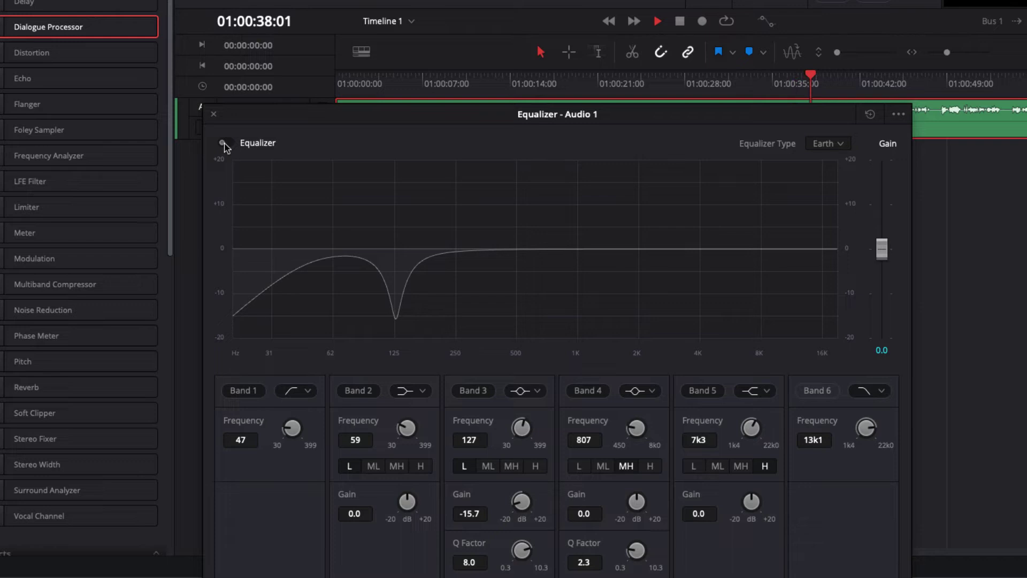
pyautogui.click(227, 145)
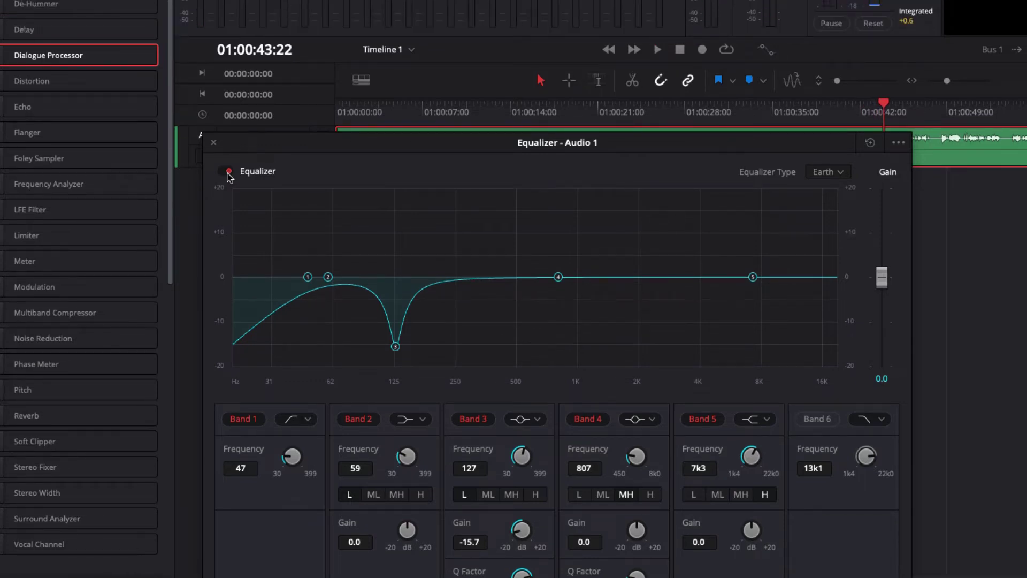
# Step: Close the equalizer and add a De-Esser to the Amazon Affiliate Earning clip
pyautogui.click(214, 144)
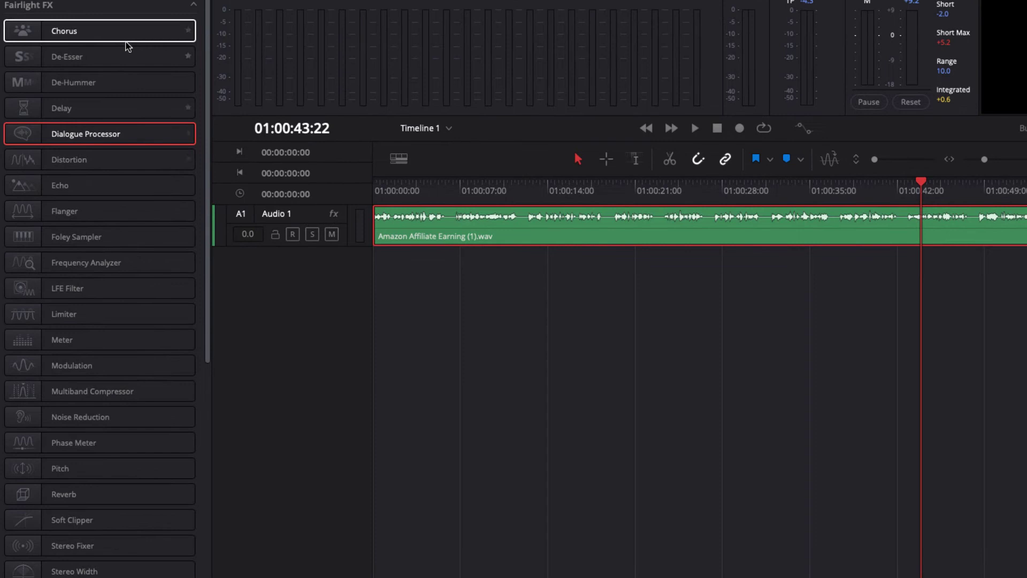
pyautogui.click(109, 55)
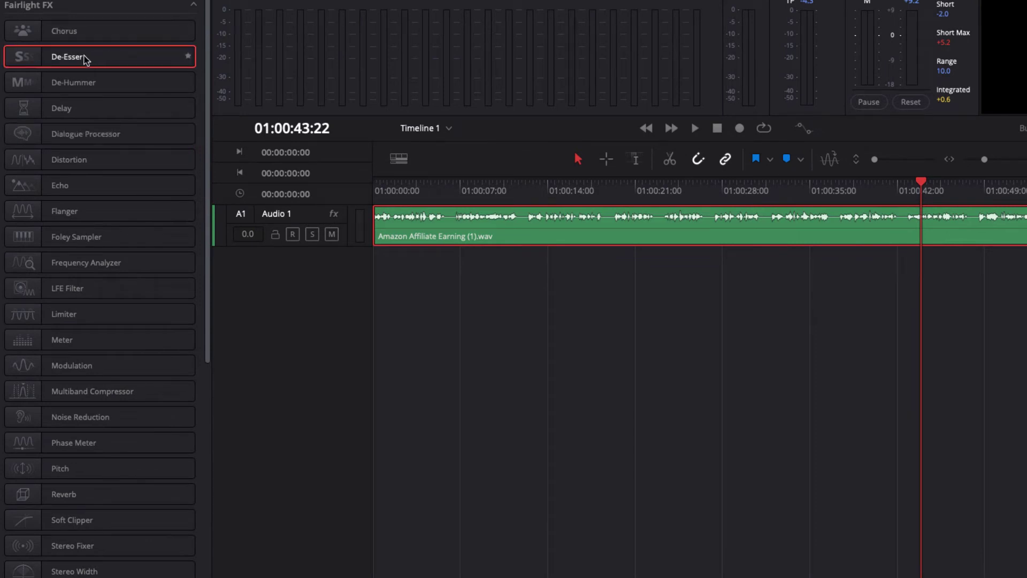
pyautogui.moveTo(86, 59); pyautogui.dragTo(421, 241)
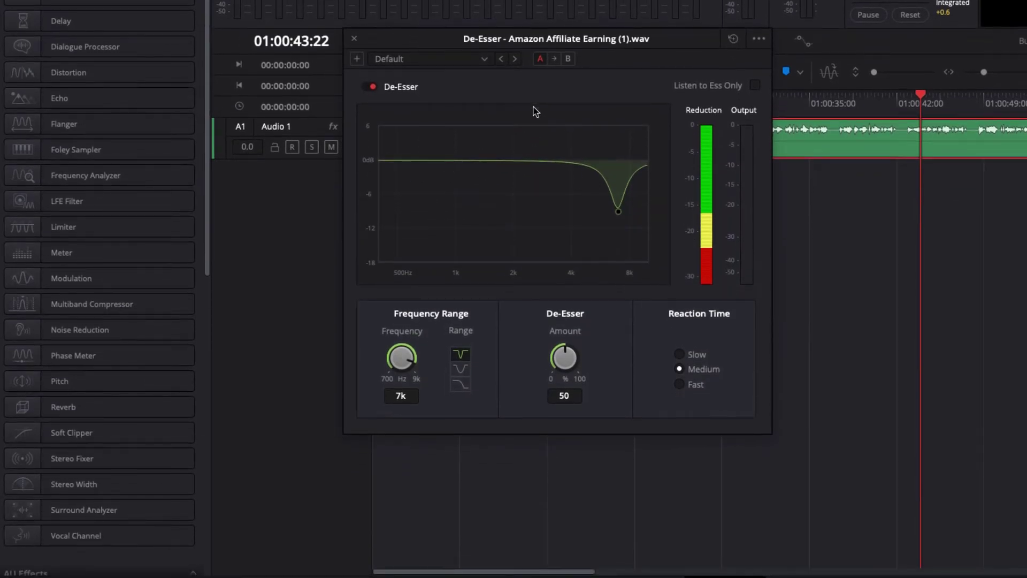
# Step: Play the clip and set the De-Esser amount to about 47 with the wider bell range
pyautogui.moveTo(527, 40); pyautogui.dragTo(528, 200)
pyautogui.click(393, 96)
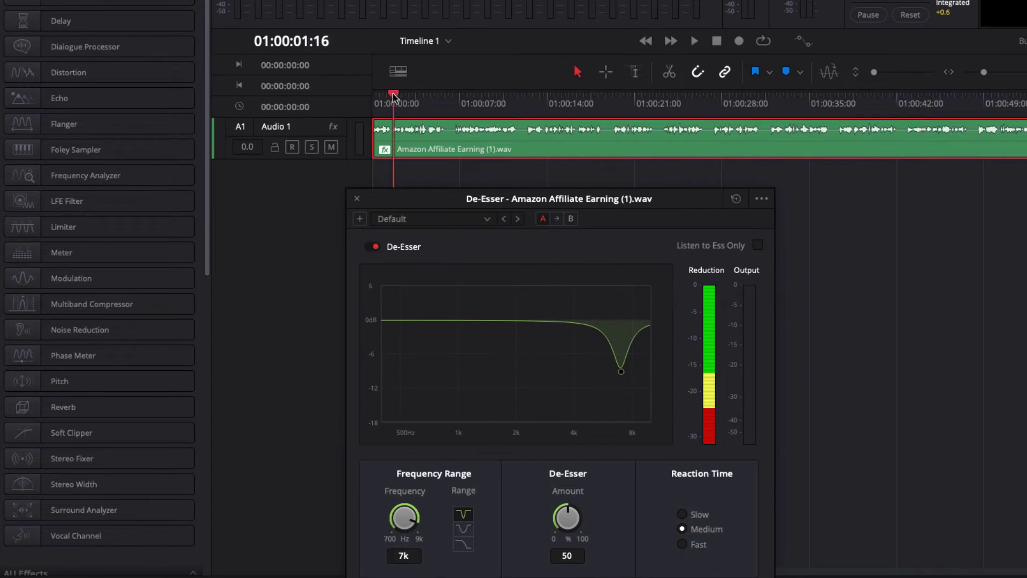
pyautogui.press('space')
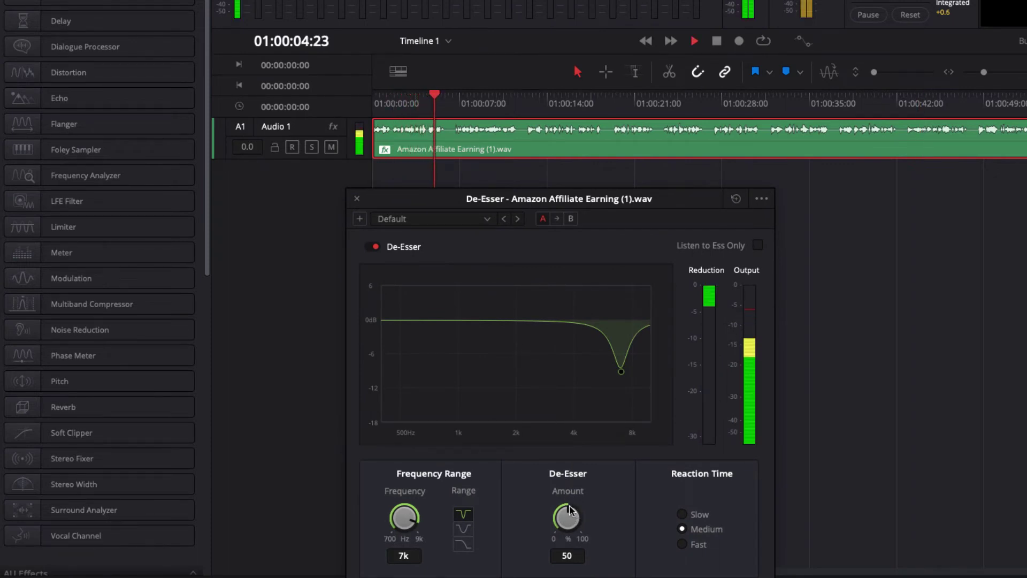
pyautogui.moveTo(569, 507); pyautogui.dragTo(565, 540)
pyautogui.click(464, 530)
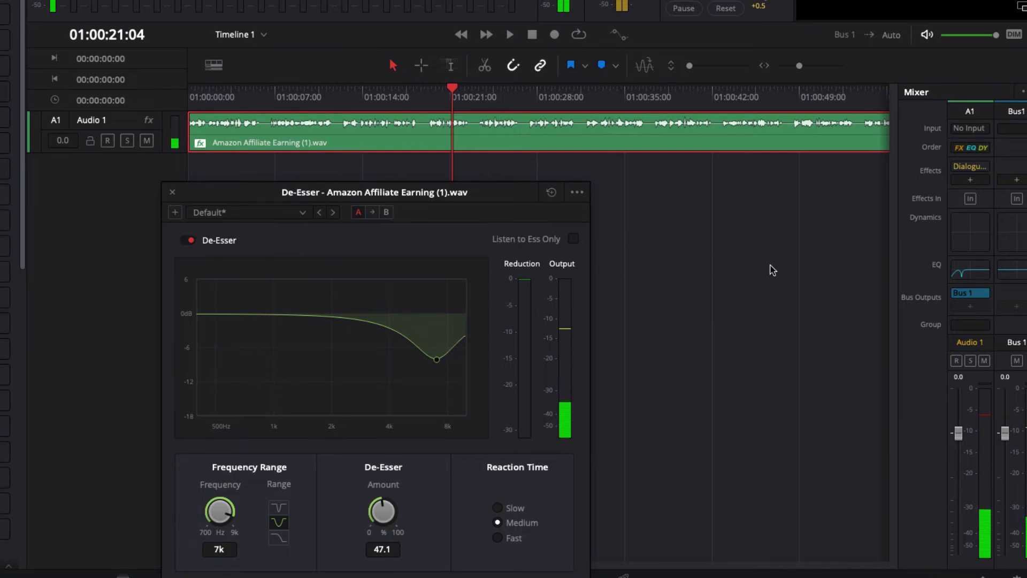
# Step: Turn on the Audio 1 compressor (-20.4 dB threshold, 2.5:1) and listen from 01:00:10:12
pyautogui.doubleClick(971, 245)
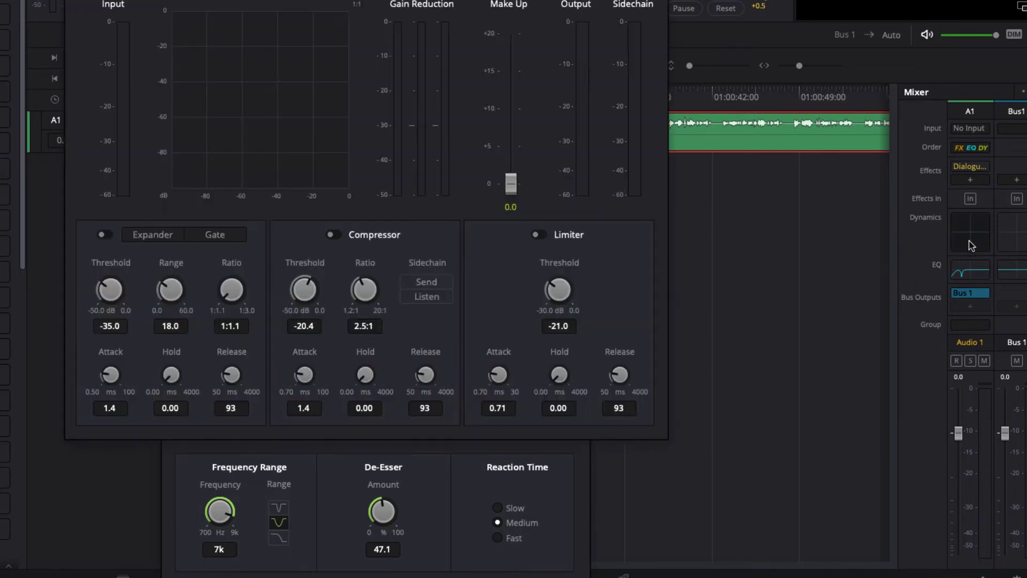
pyautogui.click(334, 235)
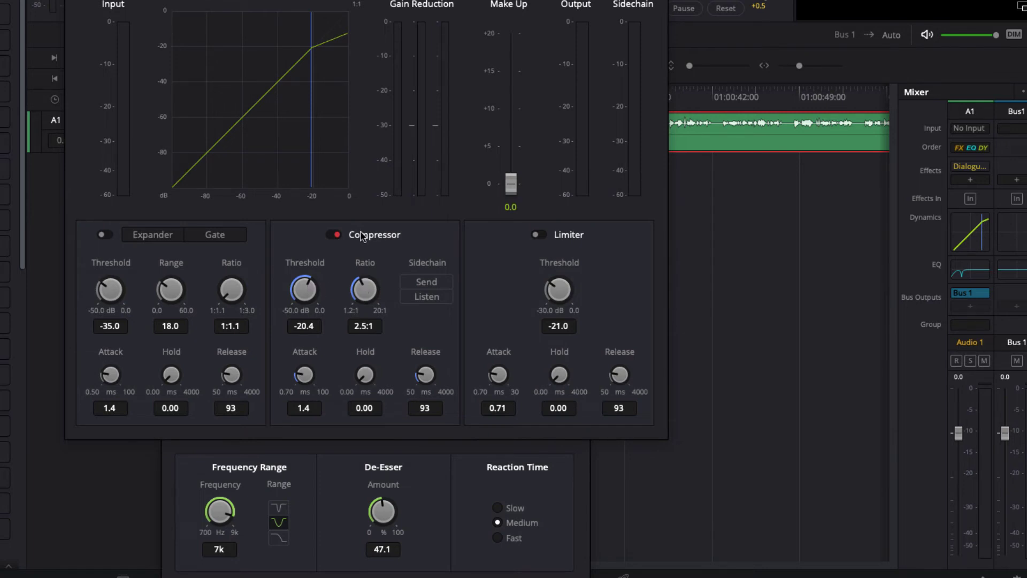
pyautogui.moveTo(383, 0); pyautogui.dragTo(382, 149)
pyautogui.click(318, 97)
pyautogui.press('space')
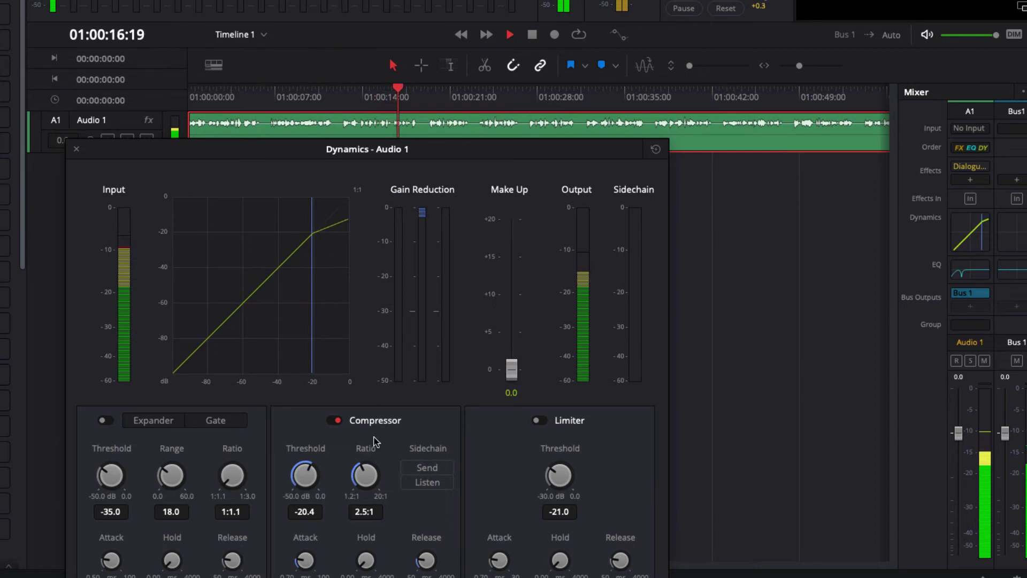
pyautogui.press('space')
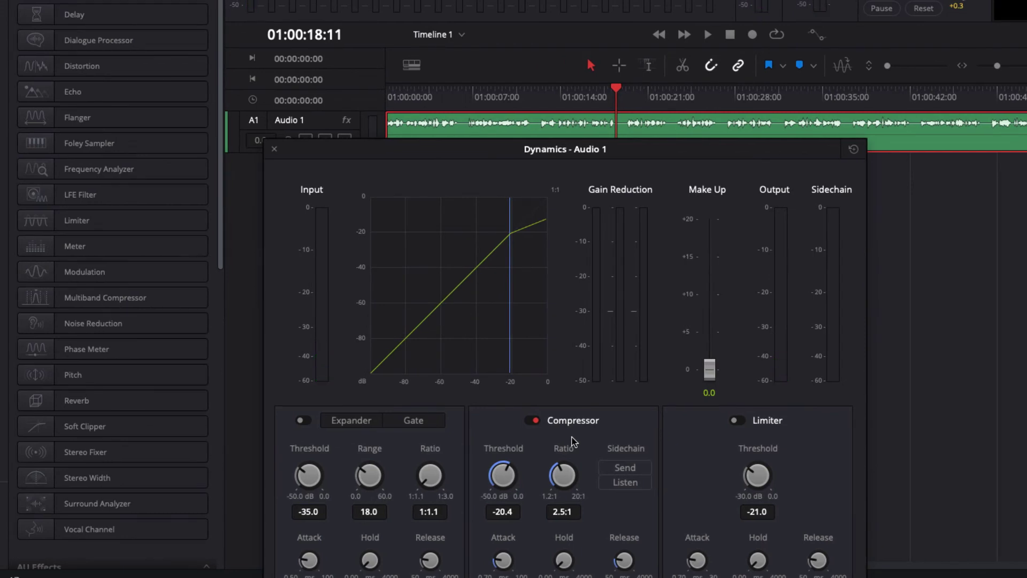
# Step: Add the Dialogue Processor effect to the voice clip
pyautogui.click(175, 170)
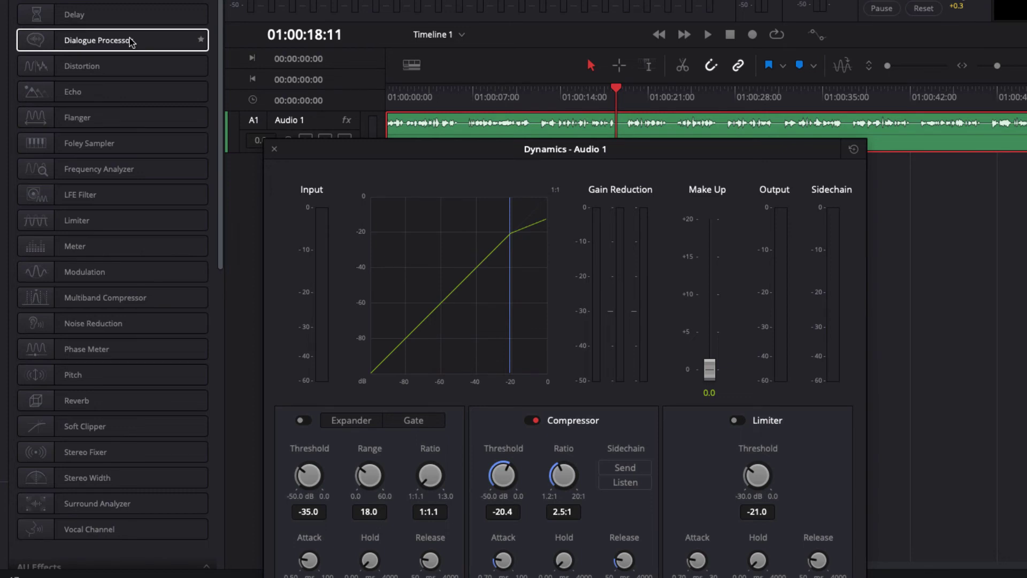
pyautogui.moveTo(130, 38); pyautogui.dragTo(429, 131)
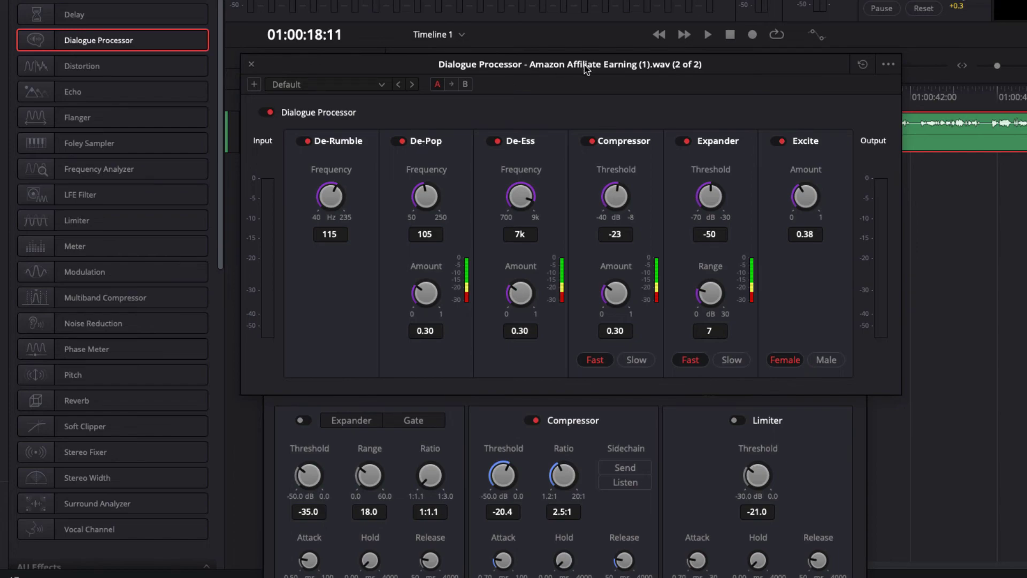
pyautogui.moveTo(585, 65); pyautogui.dragTo(580, 192)
# Step: On the Deliver page, turn off video export and show the audio format choices
pyautogui.click(52, 118)
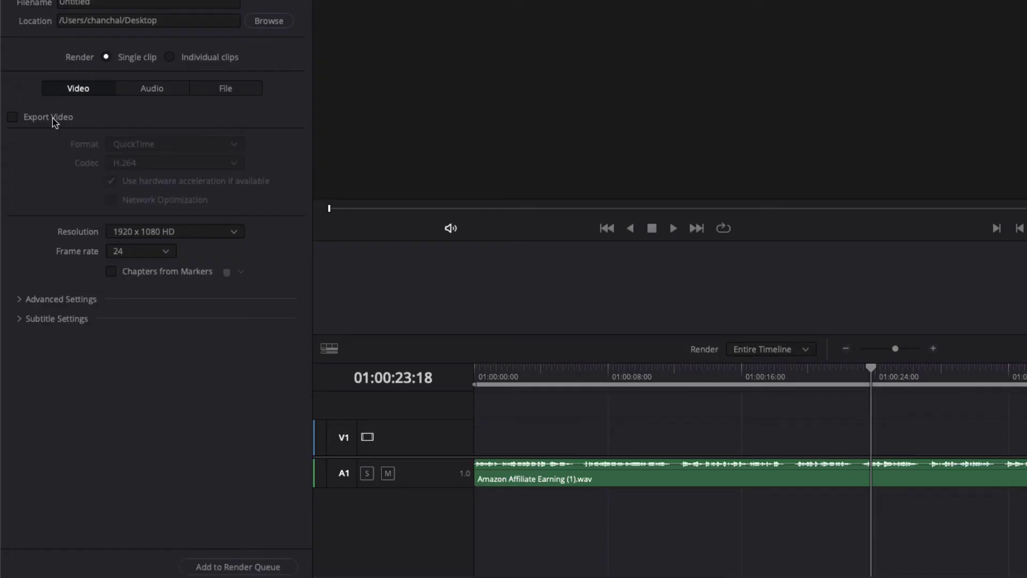
pyautogui.click(150, 90)
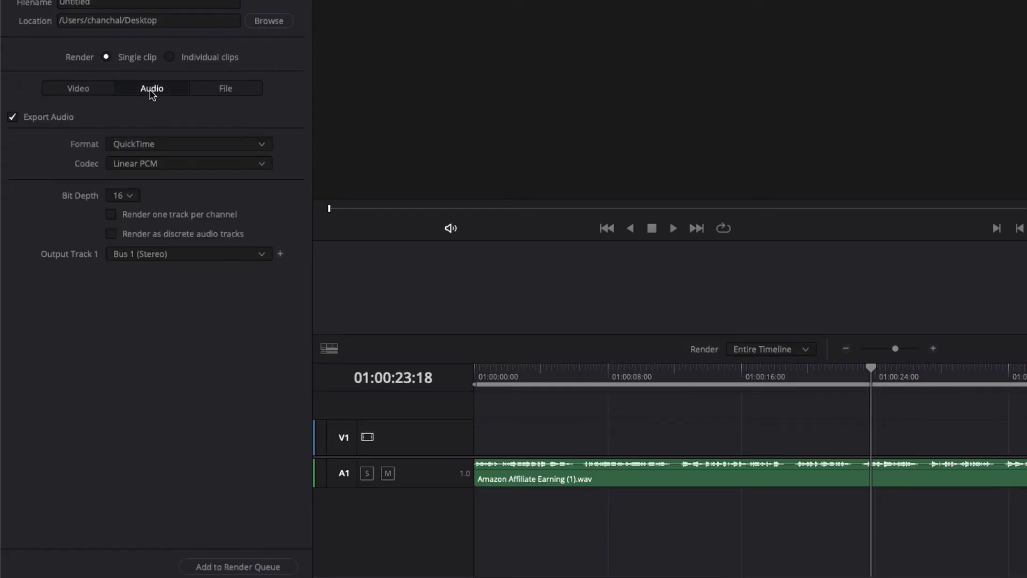
pyautogui.click(152, 145)
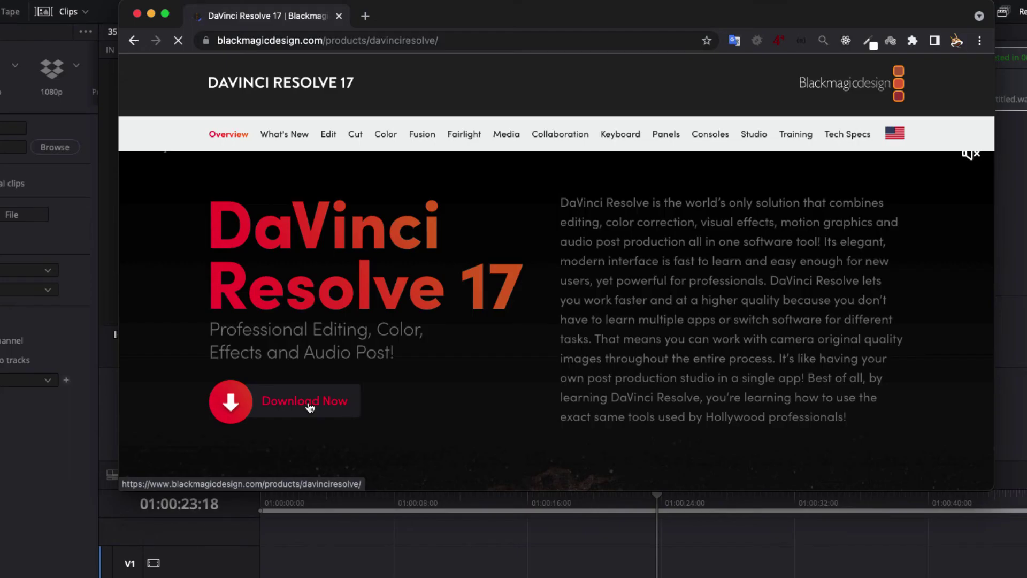
# Step: Open the DaVinci Resolve 17 download options on the Blackmagic Design page
pyautogui.click(309, 406)
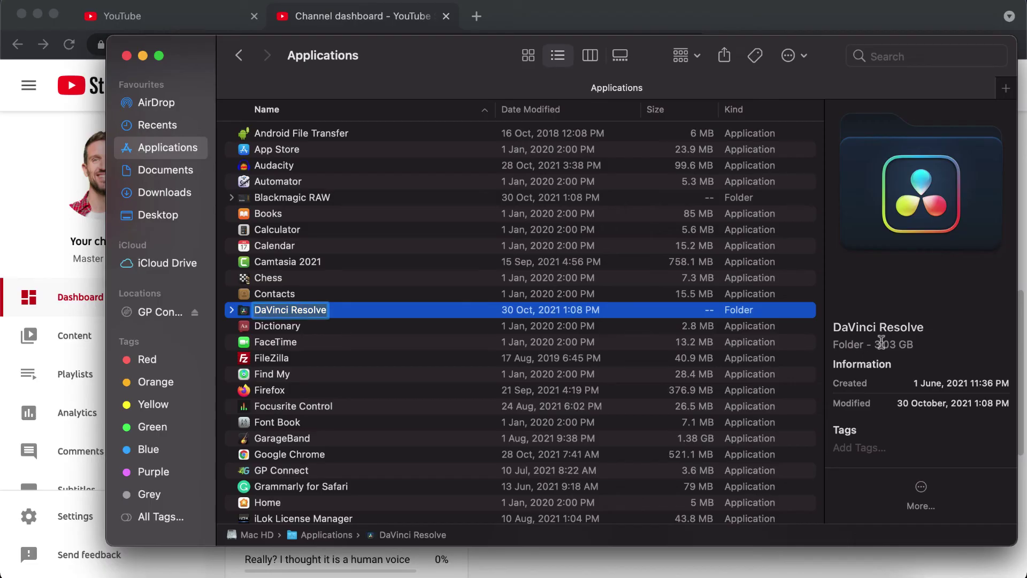
# Step: Highlight the DaVinci Resolve folder's 3.03 GB size, then Audacity's 99.6 MB, in Finder
pyautogui.moveTo(877, 344); pyautogui.dragTo(923, 344)
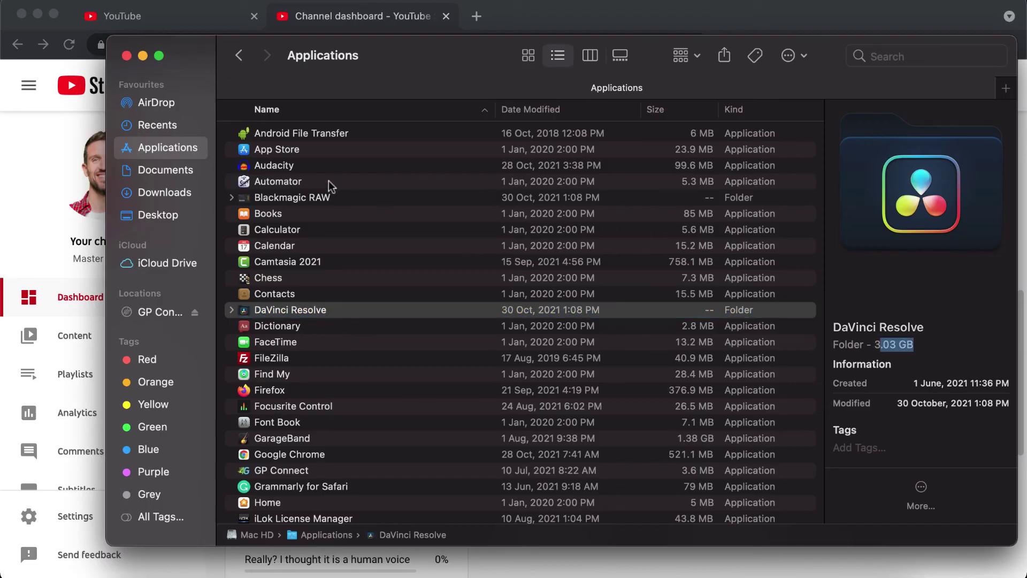
pyautogui.click(308, 170)
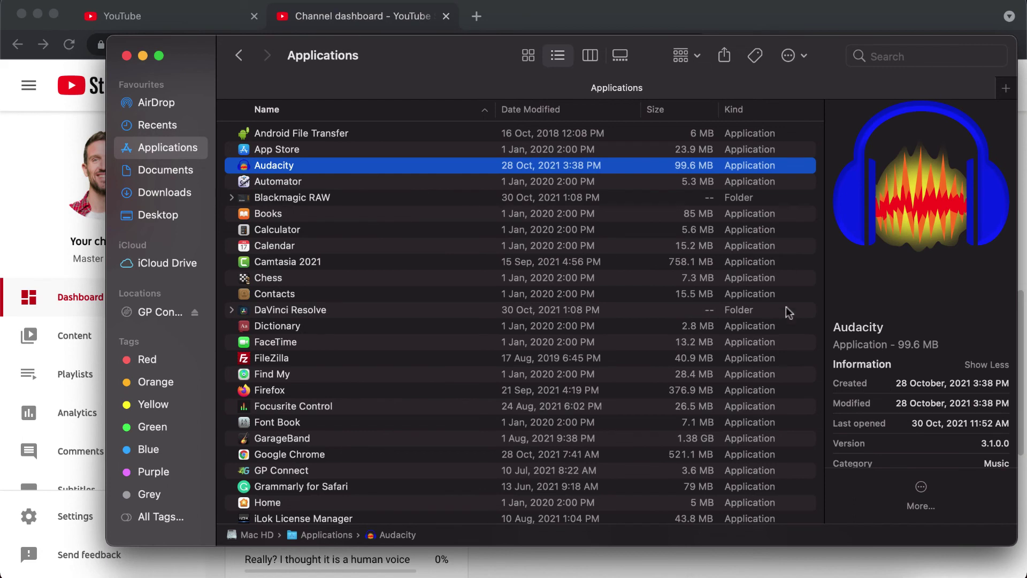
pyautogui.moveTo(896, 344); pyautogui.dragTo(943, 347)
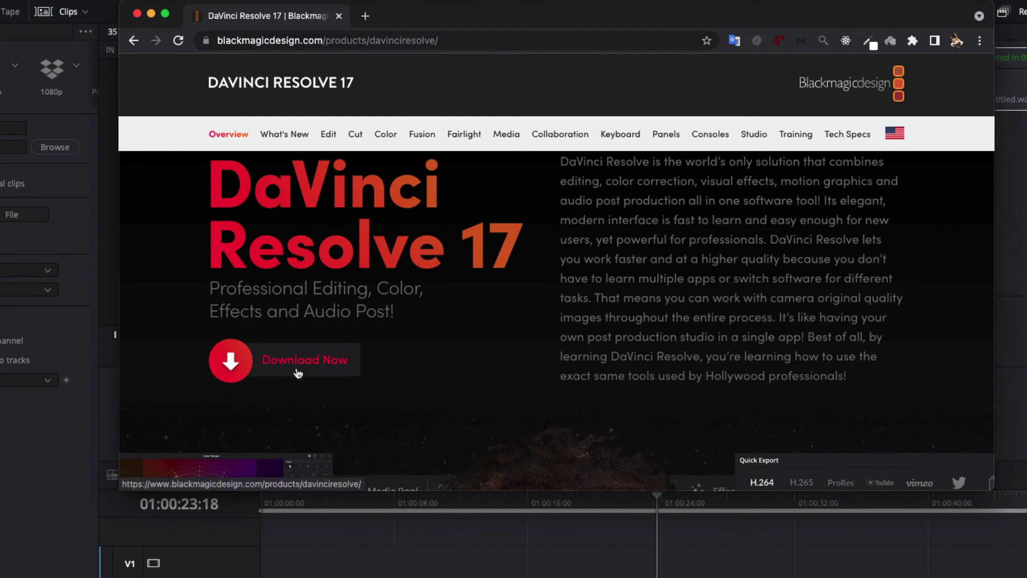
# Step: Reopen the DaVinci Resolve 17 downloads listing Mac OS X, Windows and Linux
pyautogui.click(296, 361)
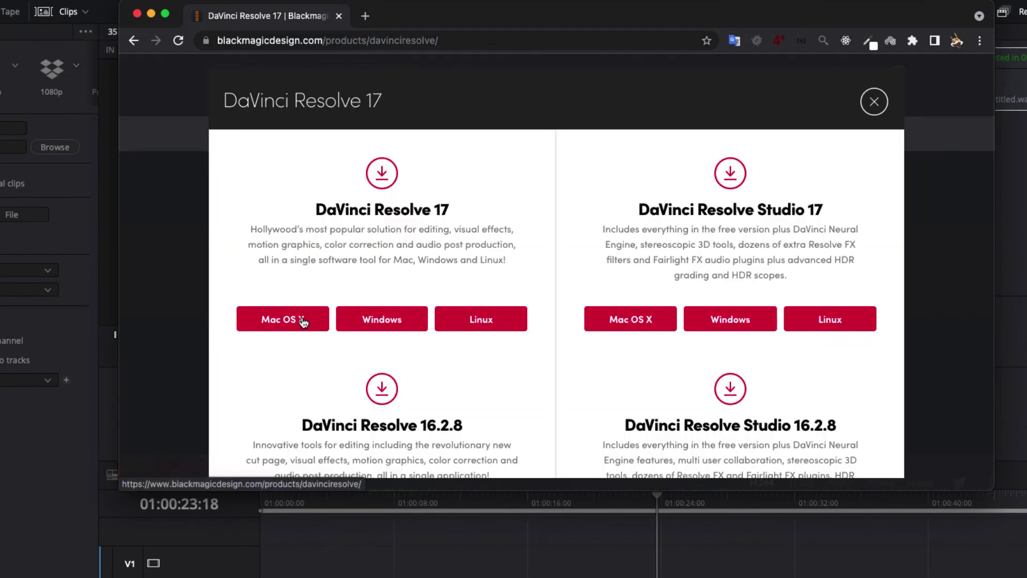